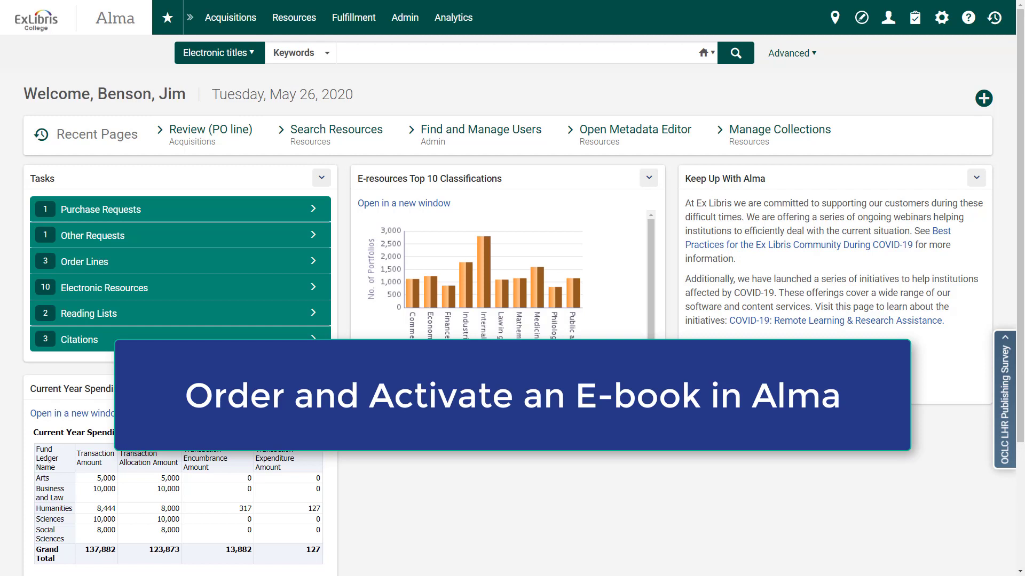
# Enter 'Songs From the Wayside' as an electronic title search scoped to the Community zone
pyautogui.click(365, 52)
pyautogui.write('Songs From the Wayside')
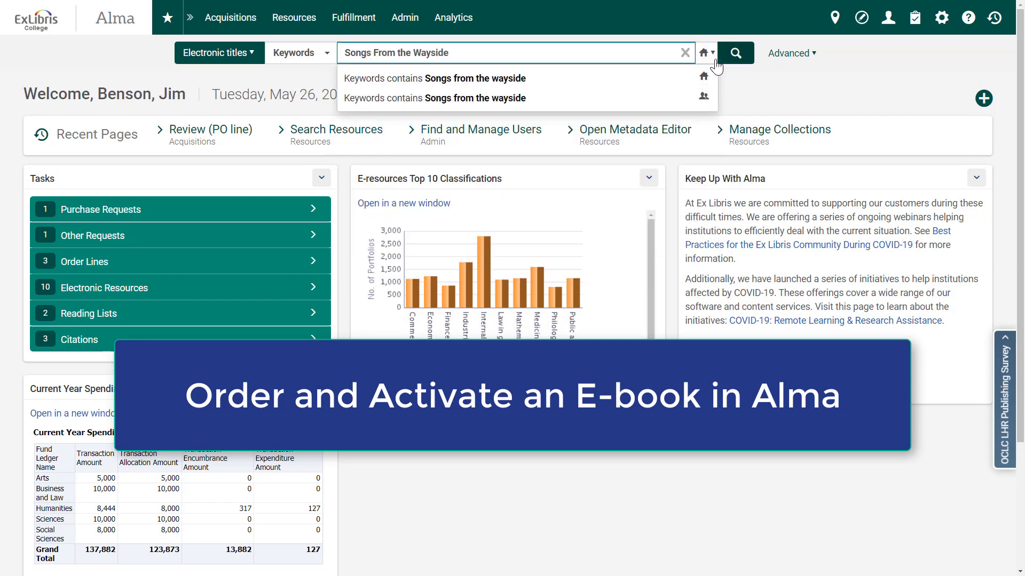
pyautogui.click(706, 54)
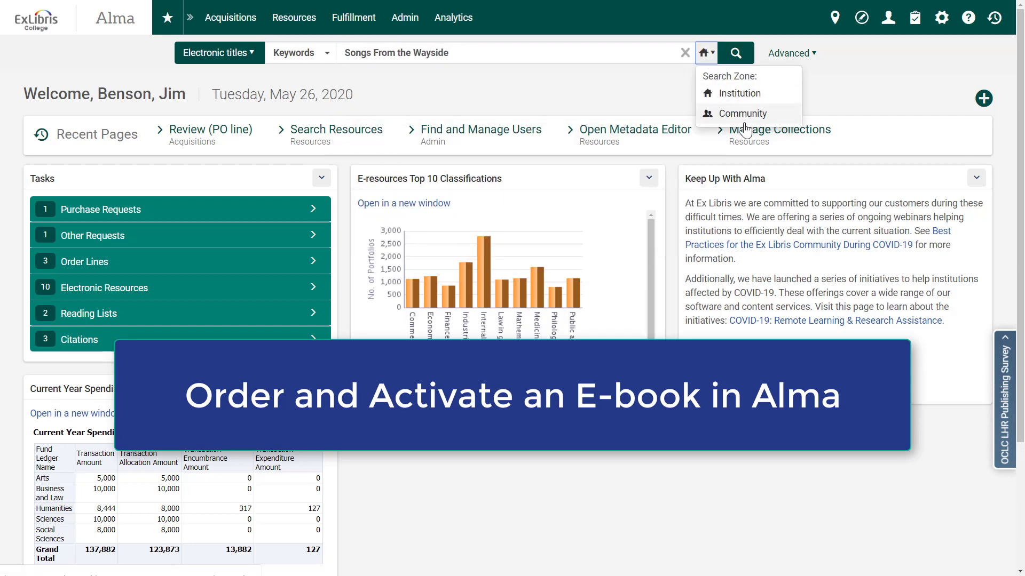
pyautogui.click(742, 112)
# Run the search and open the portfolio list for 'Songs from the wayside'
pyautogui.click(731, 55)
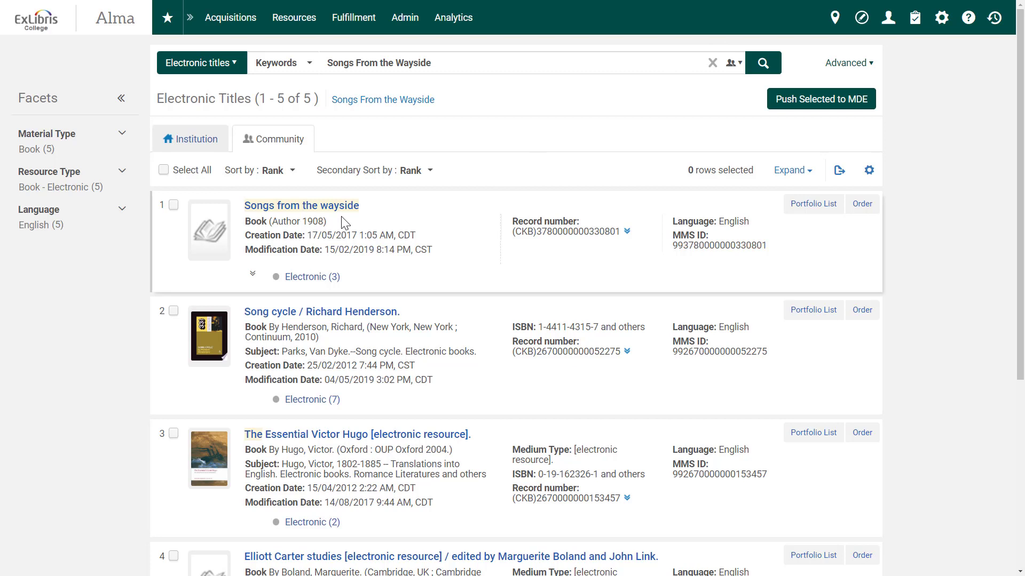
pyautogui.click(312, 277)
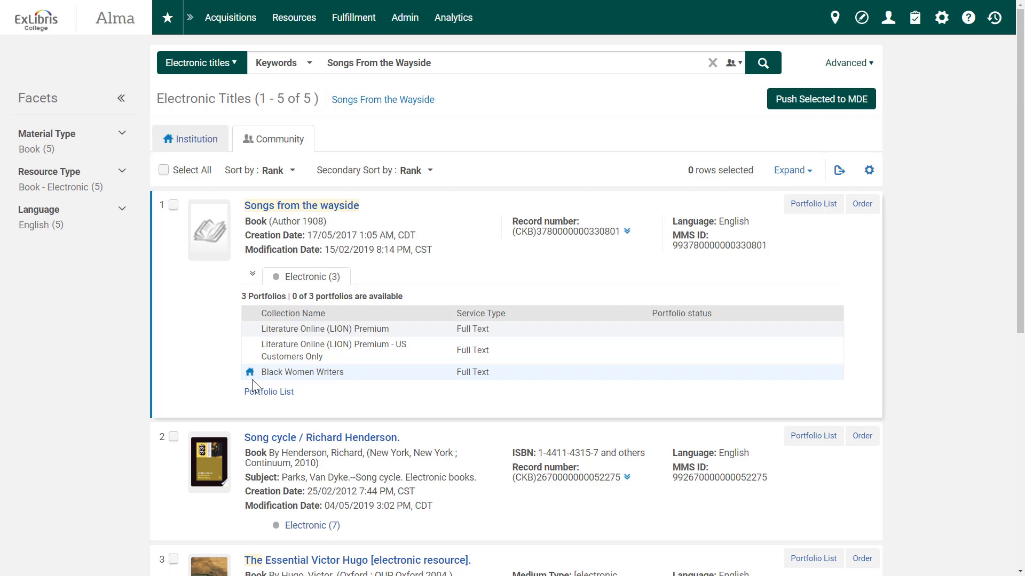
pyautogui.click(269, 392)
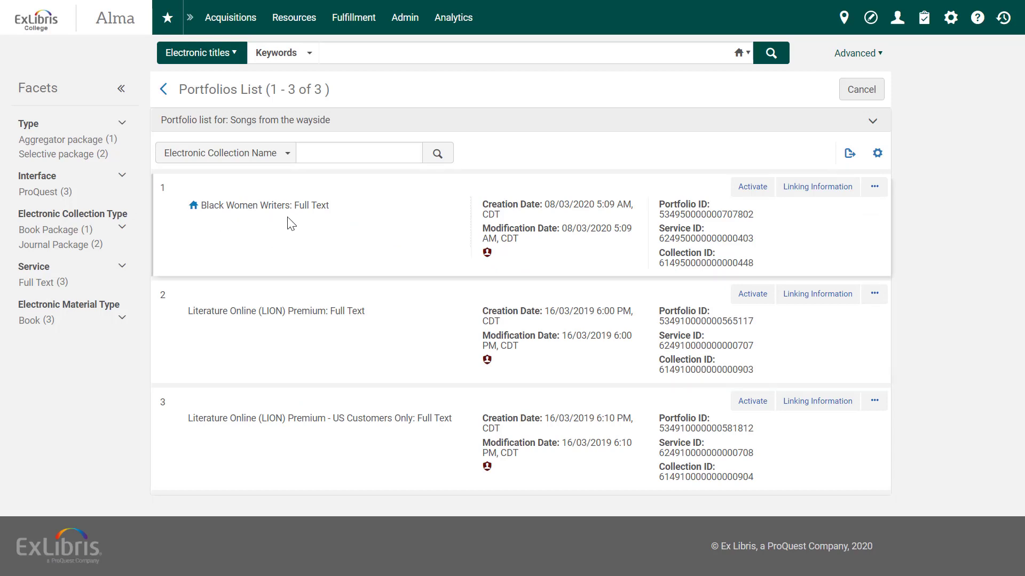
# Order the Black Women Writers portfolio as an Electronic Book - One Time line owned by Library
pyautogui.click(874, 186)
pyautogui.click(801, 211)
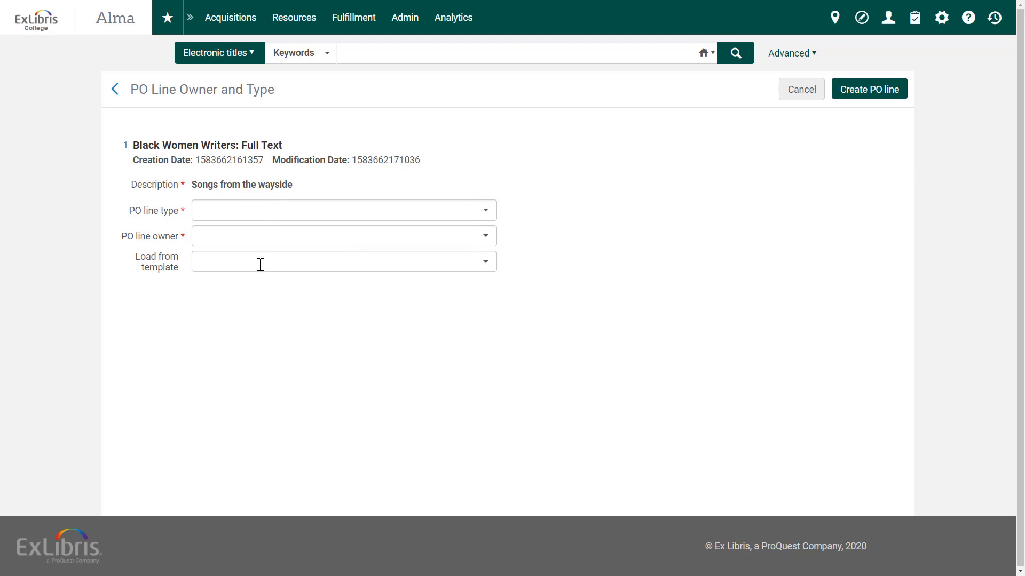
pyautogui.click(485, 211)
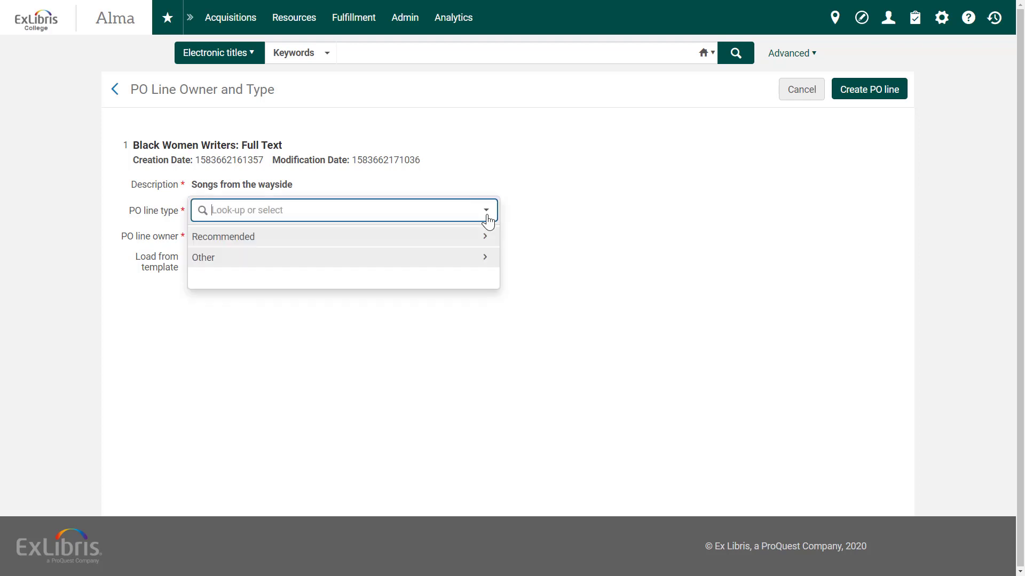
pyautogui.click(422, 238)
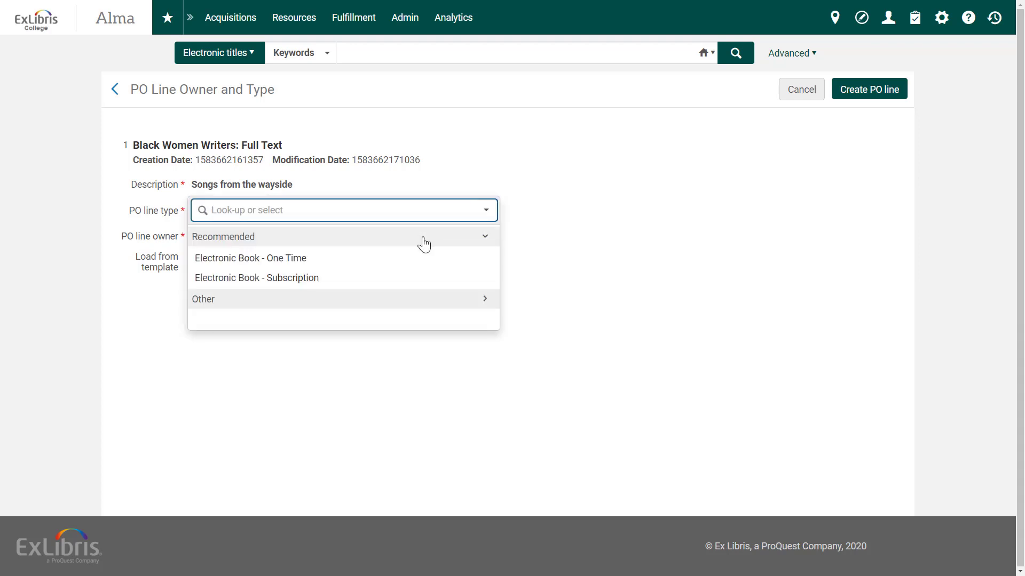
pyautogui.click(288, 268)
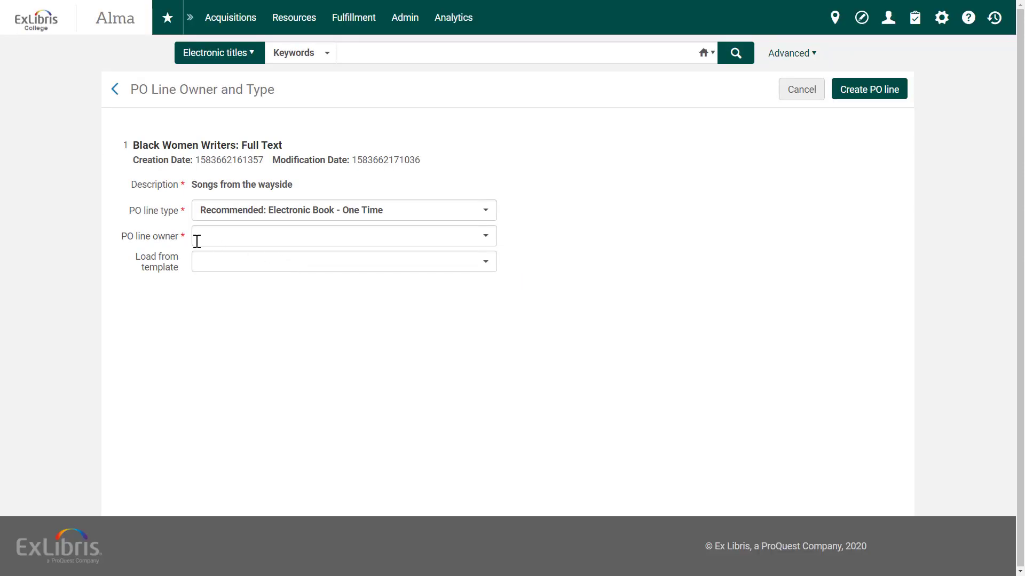
pyautogui.click(486, 236)
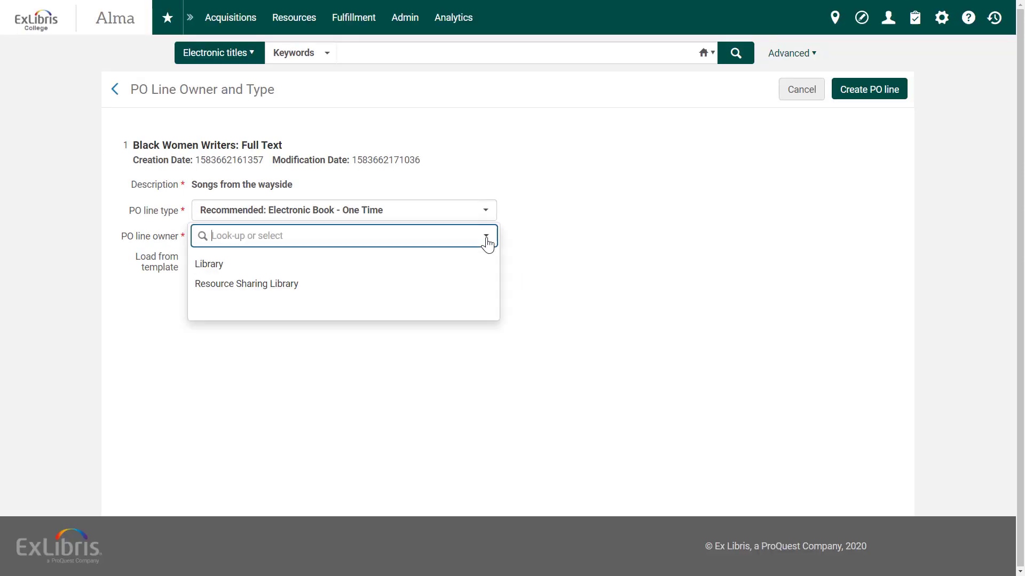
pyautogui.click(331, 264)
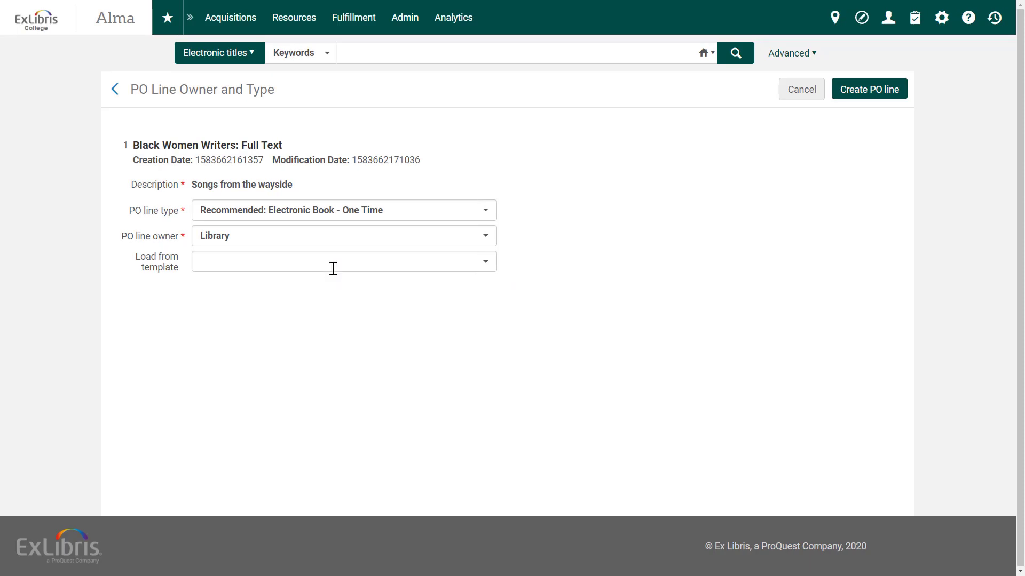
# Load the public National Booksellers - Electronic template and create the PO line
pyautogui.click(485, 262)
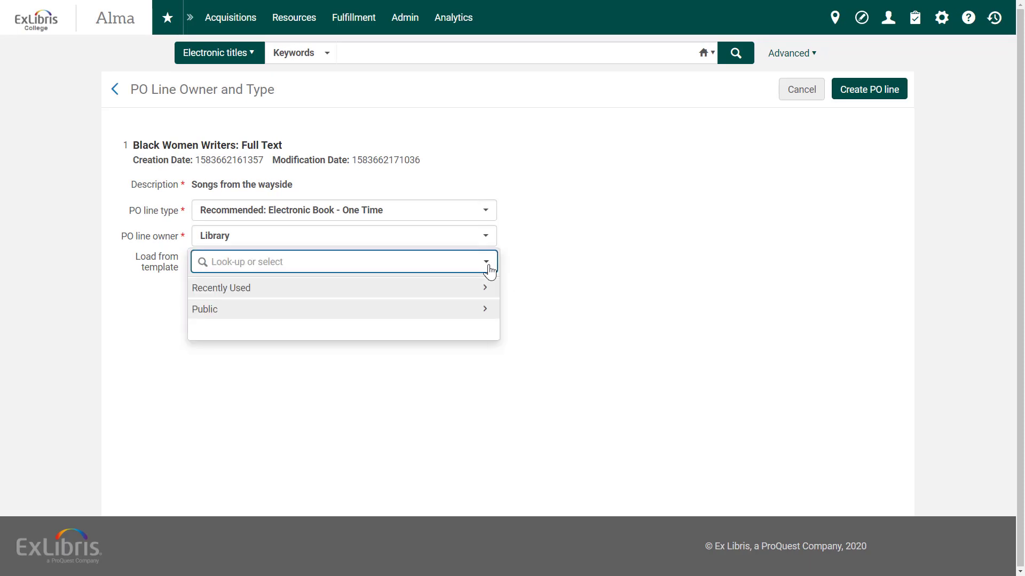
pyautogui.click(485, 309)
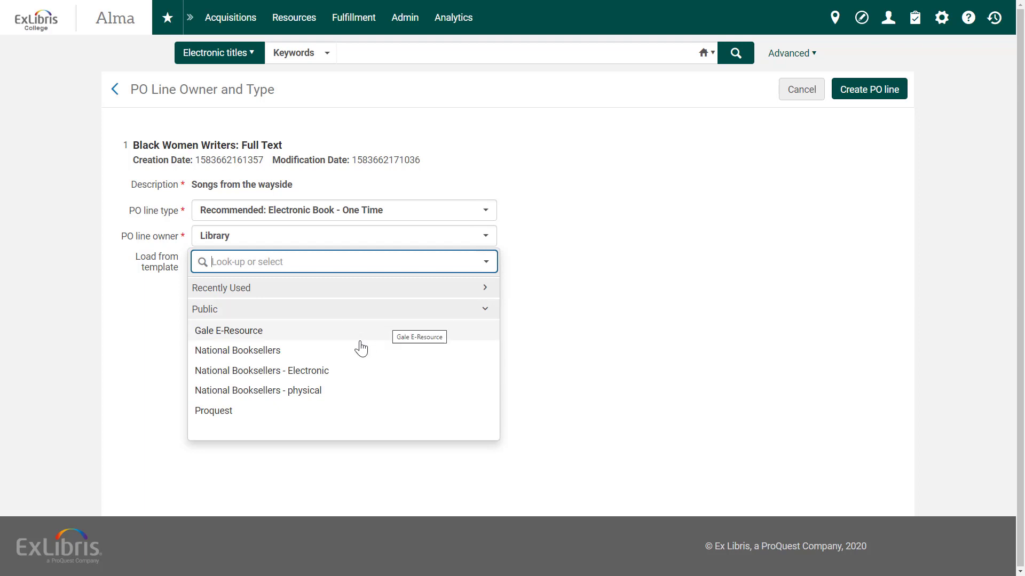
pyautogui.click(292, 370)
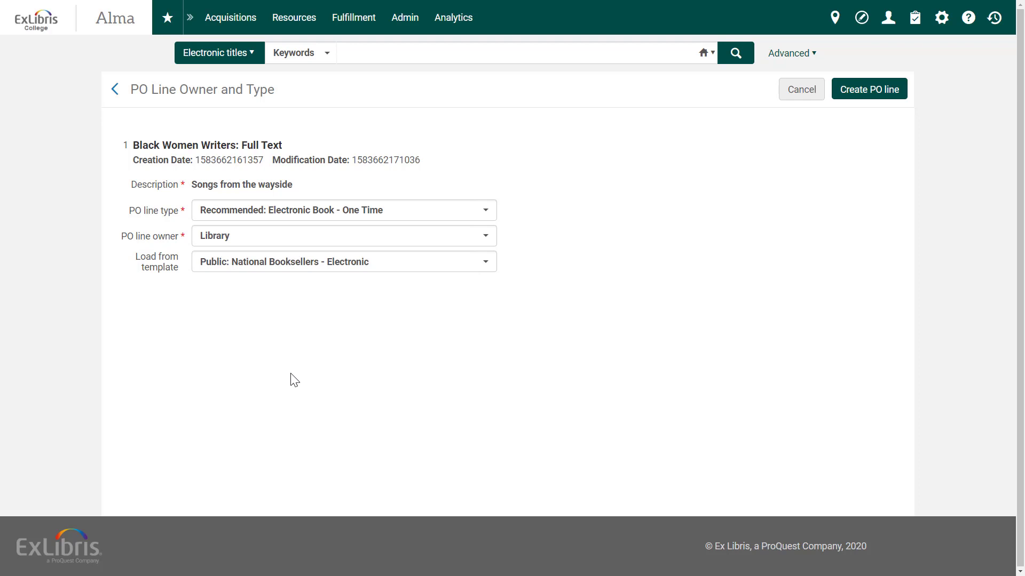
pyautogui.click(863, 91)
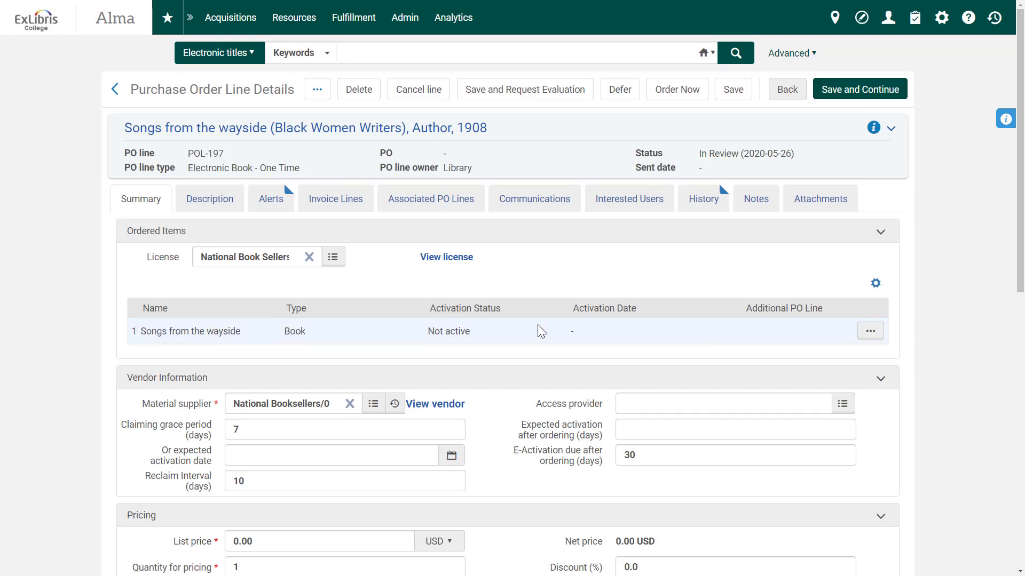
pyautogui.scroll(-2, 537, 325)
pyautogui.scroll(-1, 538, 324)
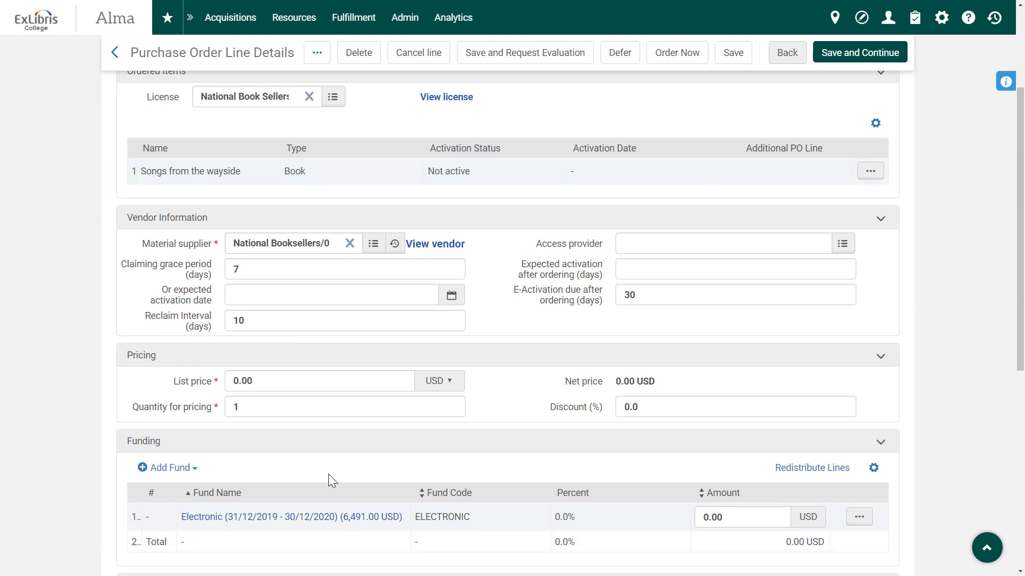
# Set the list price to 49 USD and confirm Order Now for POL-197
pyautogui.doubleClick(236, 381)
pyautogui.write('49')
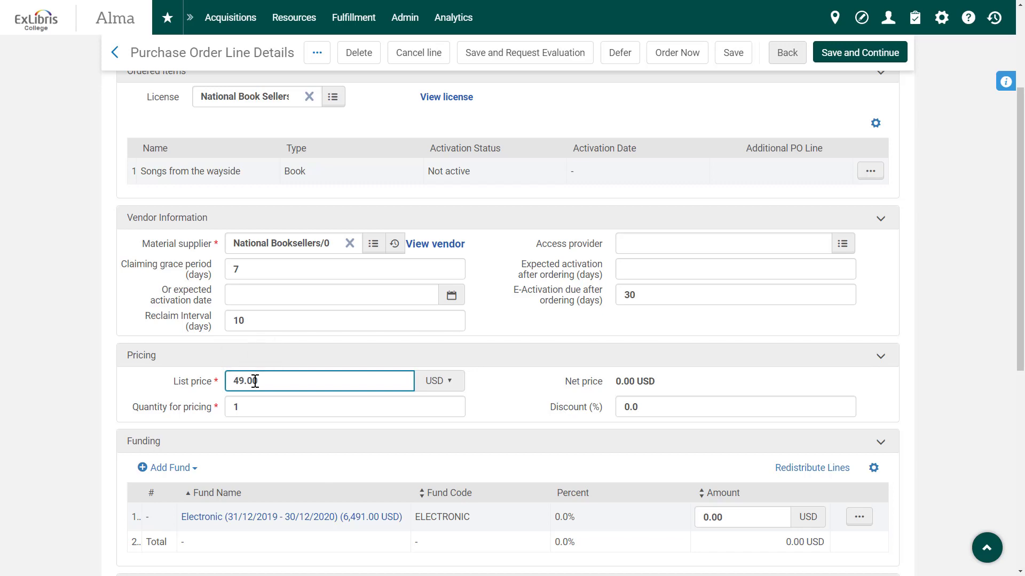
pyautogui.scroll(-5, 677, 470)
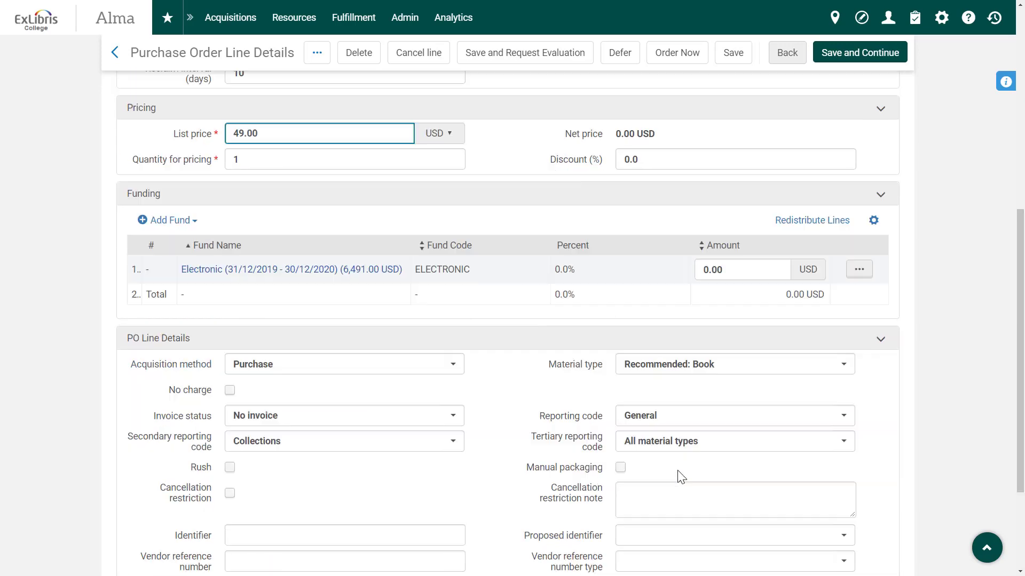
pyautogui.scroll(-2, 676, 470)
pyautogui.scroll(4, 677, 470)
pyautogui.scroll(1, 678, 471)
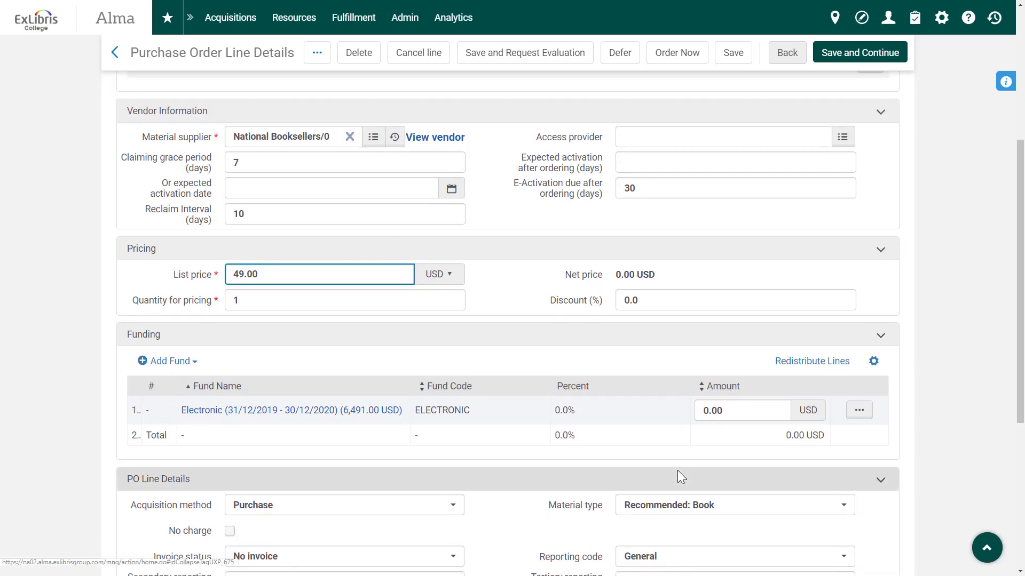
pyautogui.click(677, 52)
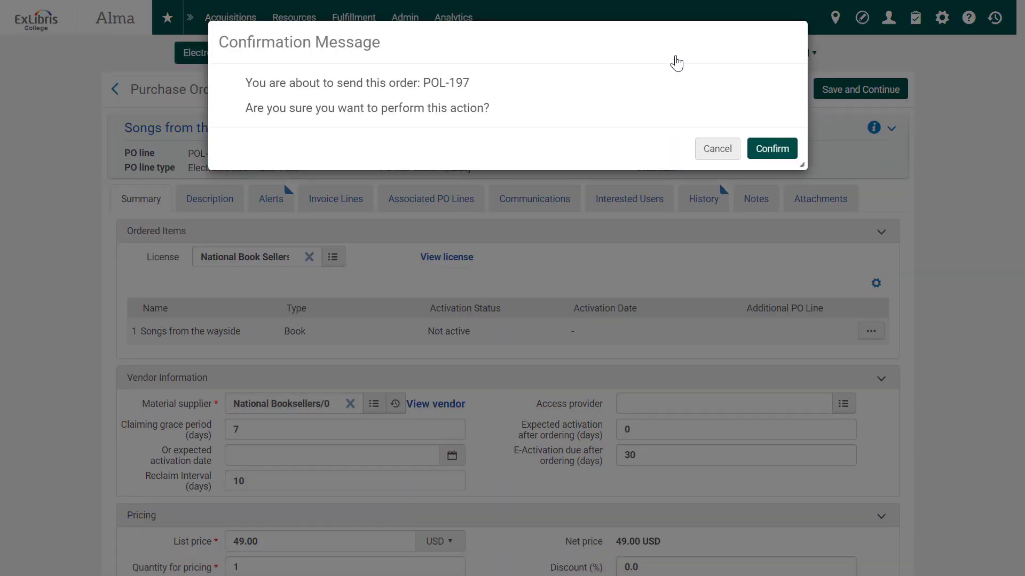
pyautogui.click(771, 148)
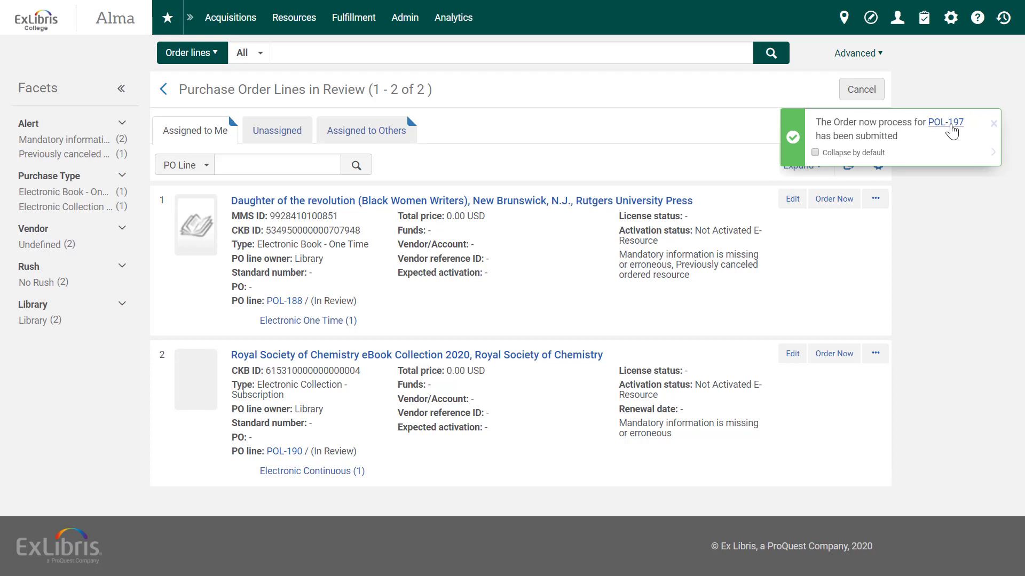
# Search all order line fields for POL-197 and go to its activation task list
pyautogui.doubleClick(946, 122)
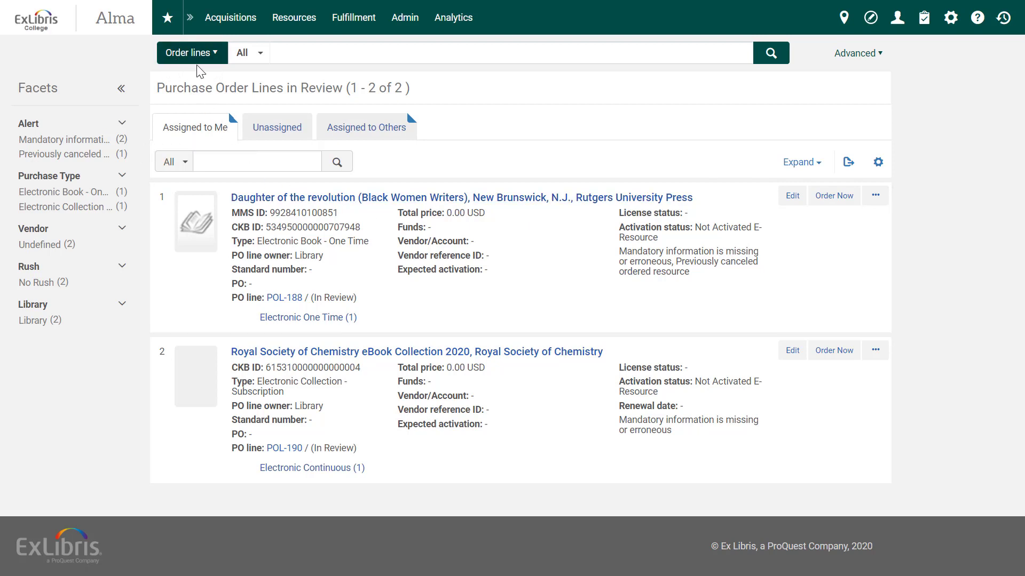
pyautogui.click(261, 55)
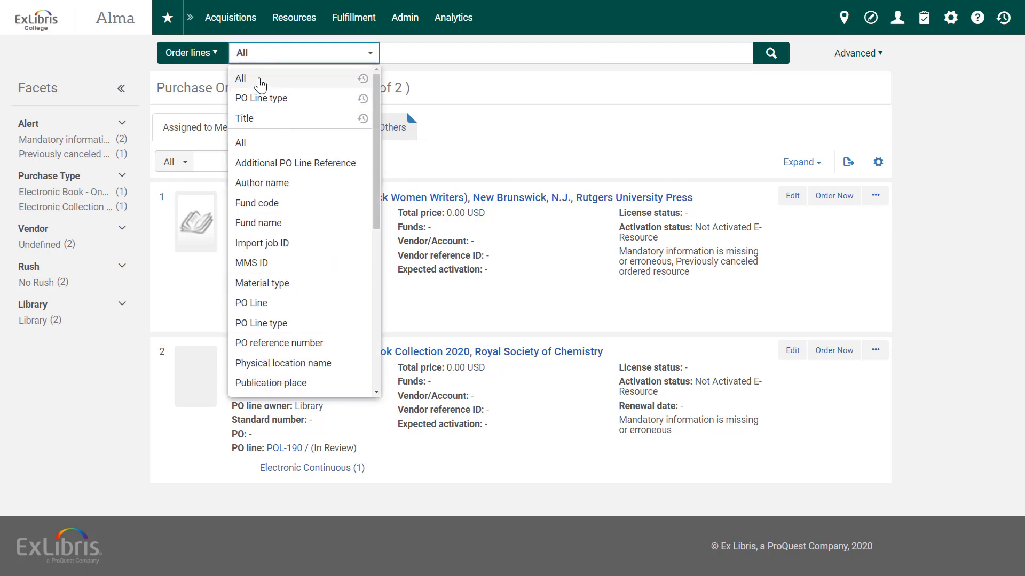
pyautogui.click(260, 80)
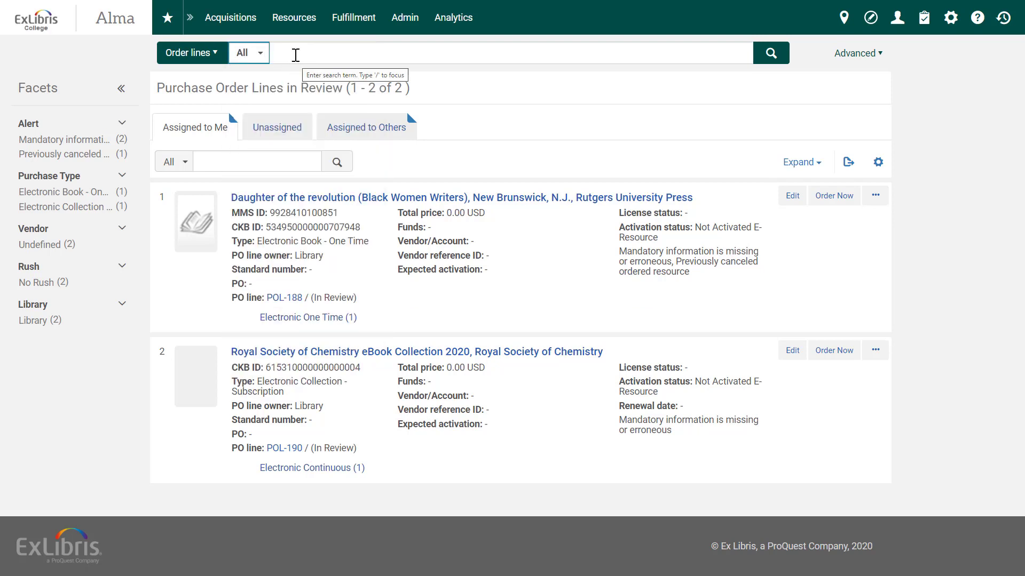
pyautogui.click(296, 54)
pyautogui.write('POL-197')
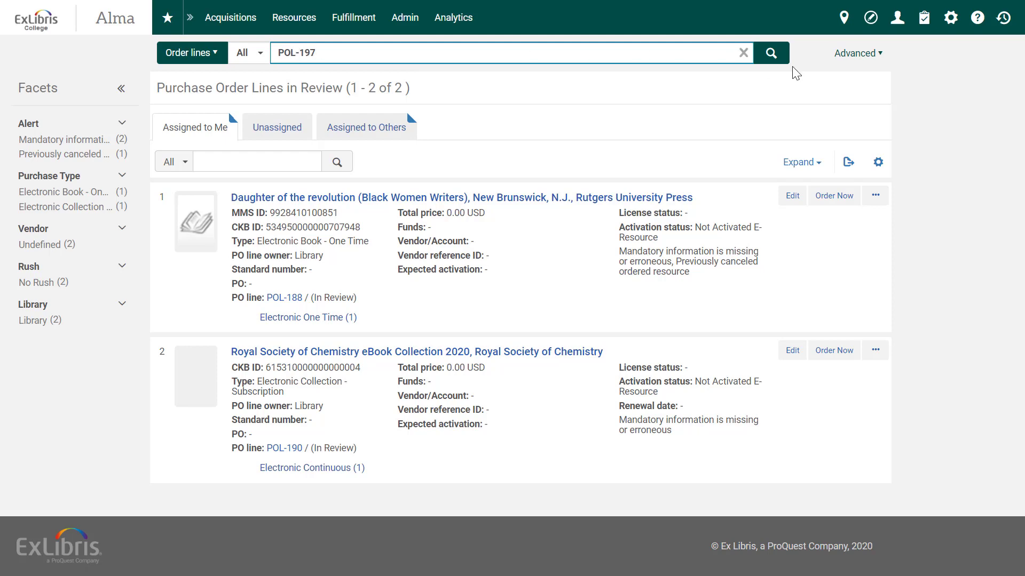
pyautogui.click(771, 54)
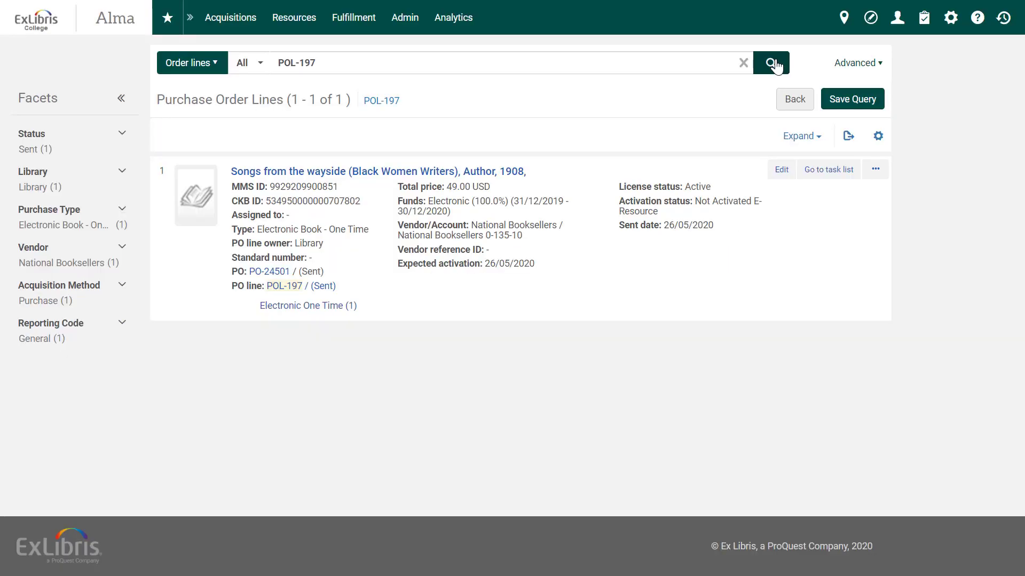
pyautogui.moveTo(368, 233)
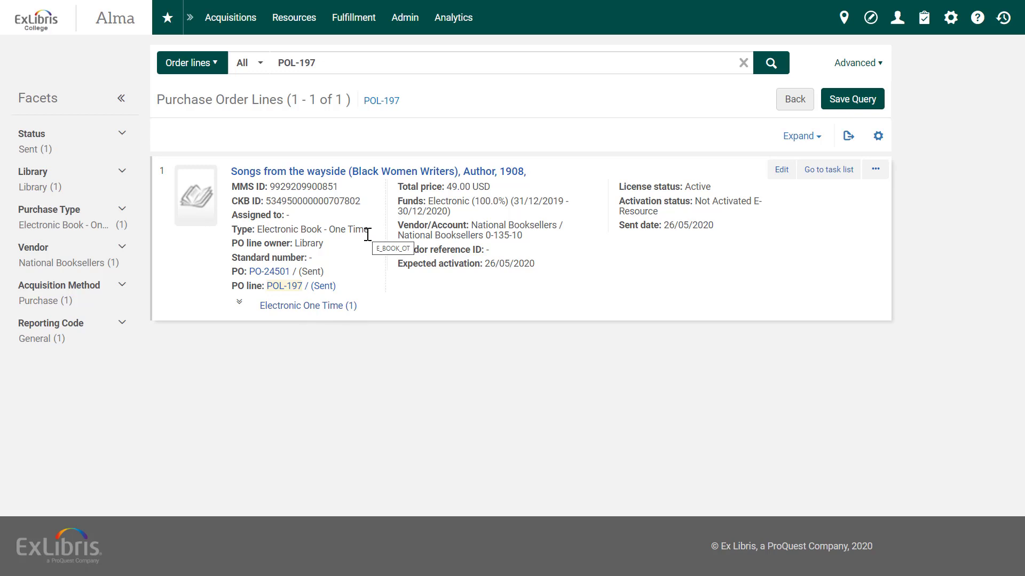
pyautogui.click(828, 169)
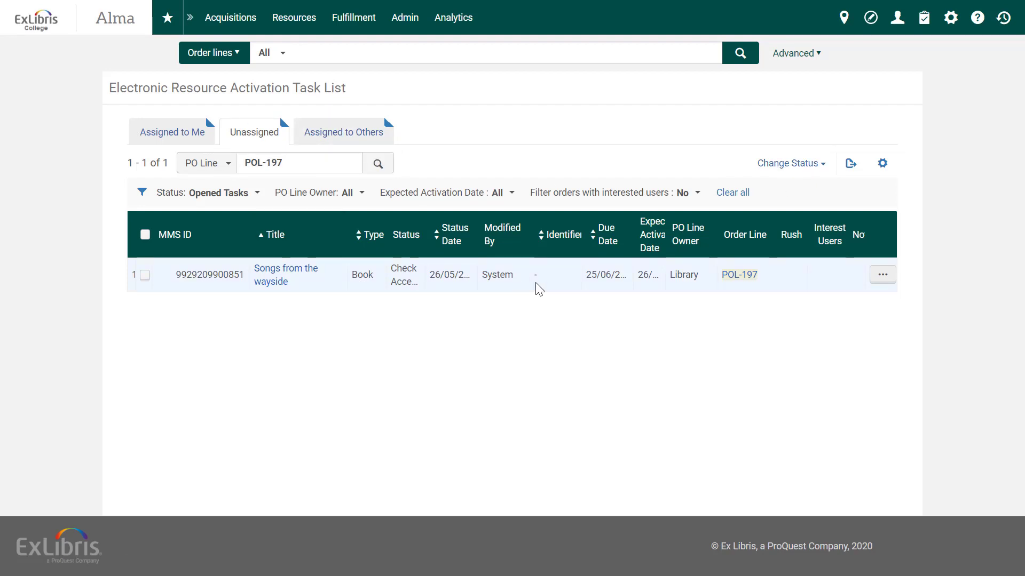
# Activate the Songs from the wayside service and decline the Activation Feedback edit prompt
pyautogui.click(881, 275)
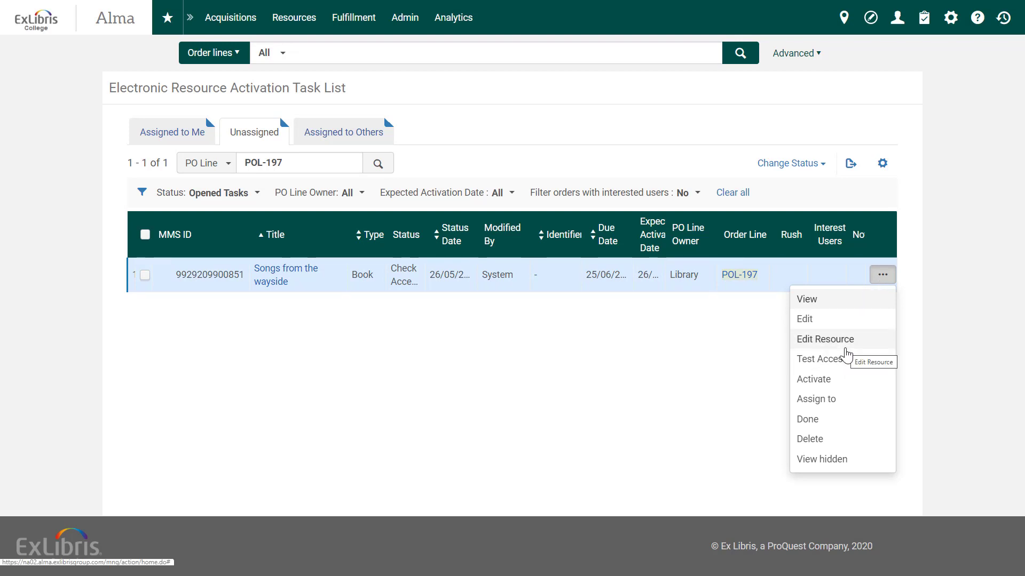
pyautogui.click(836, 383)
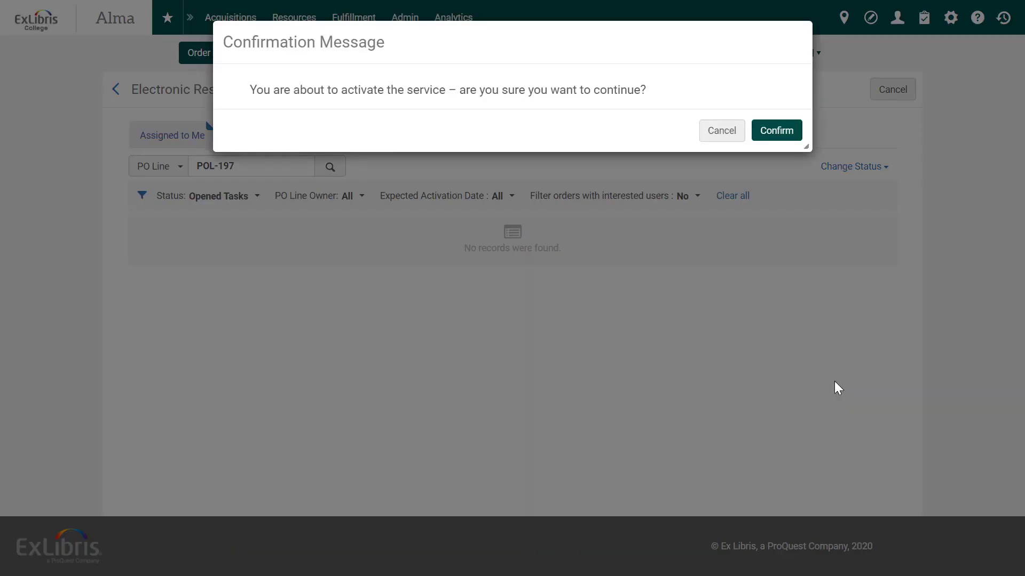
pyautogui.click(781, 135)
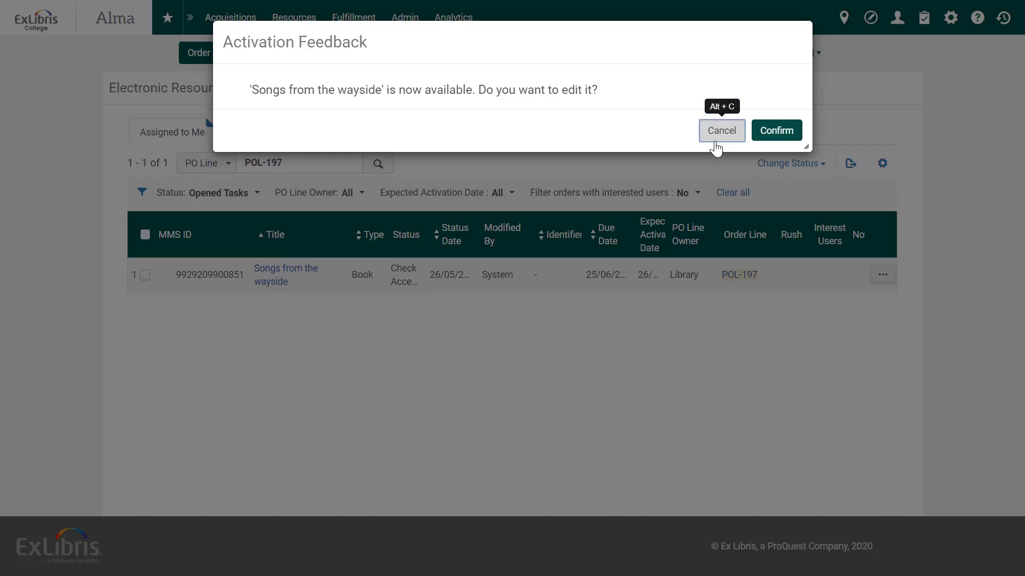
pyautogui.click(722, 131)
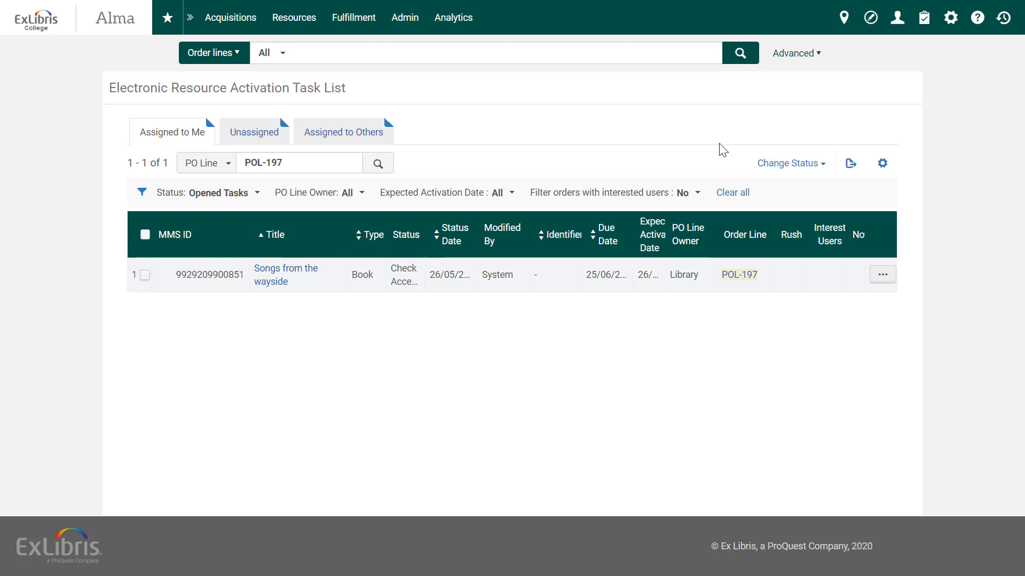
# Search the institution's electronic titles for 'Songs from the wayside'
pyautogui.click(214, 53)
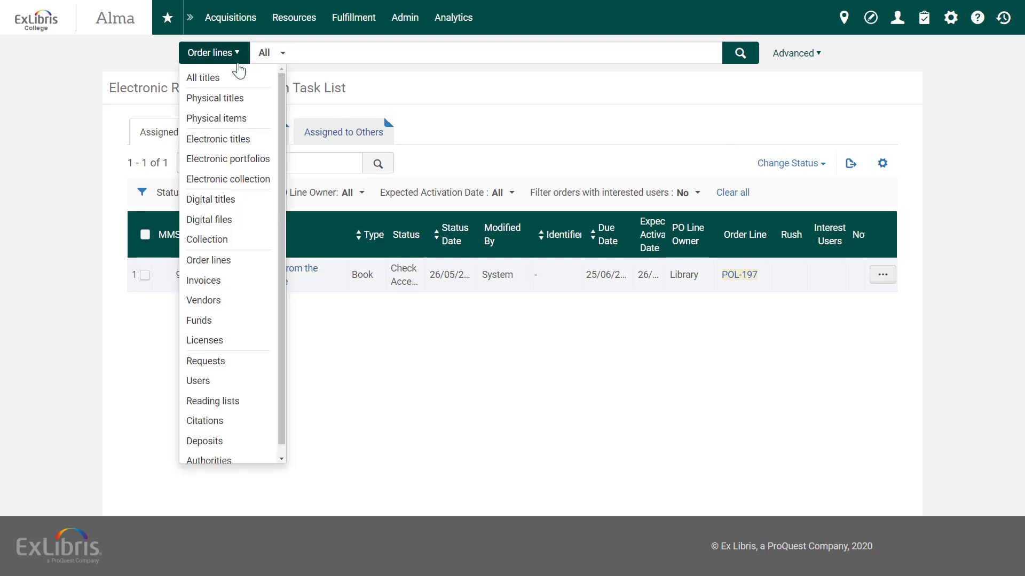
pyautogui.click(237, 138)
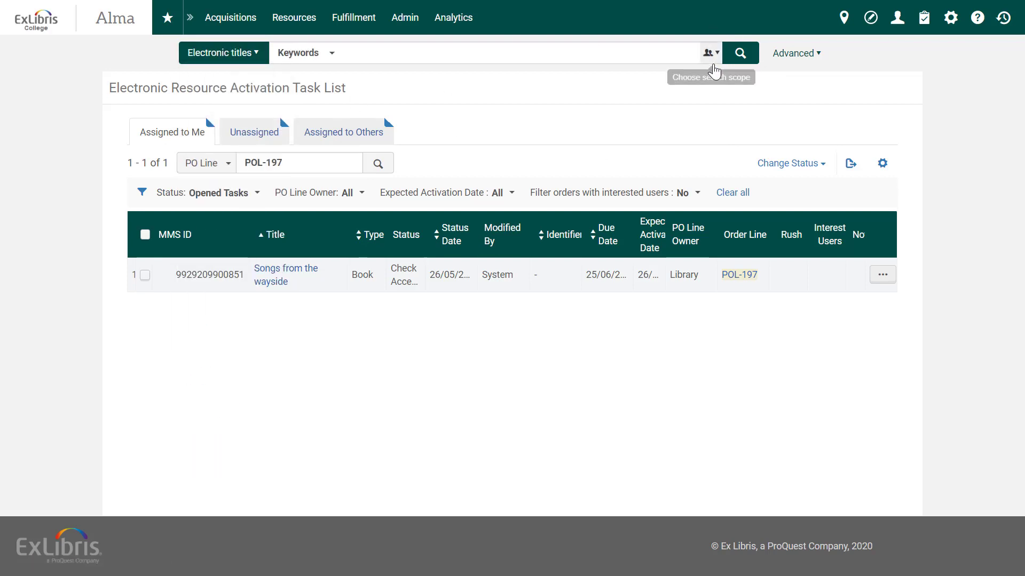
pyautogui.click(710, 53)
pyautogui.click(736, 93)
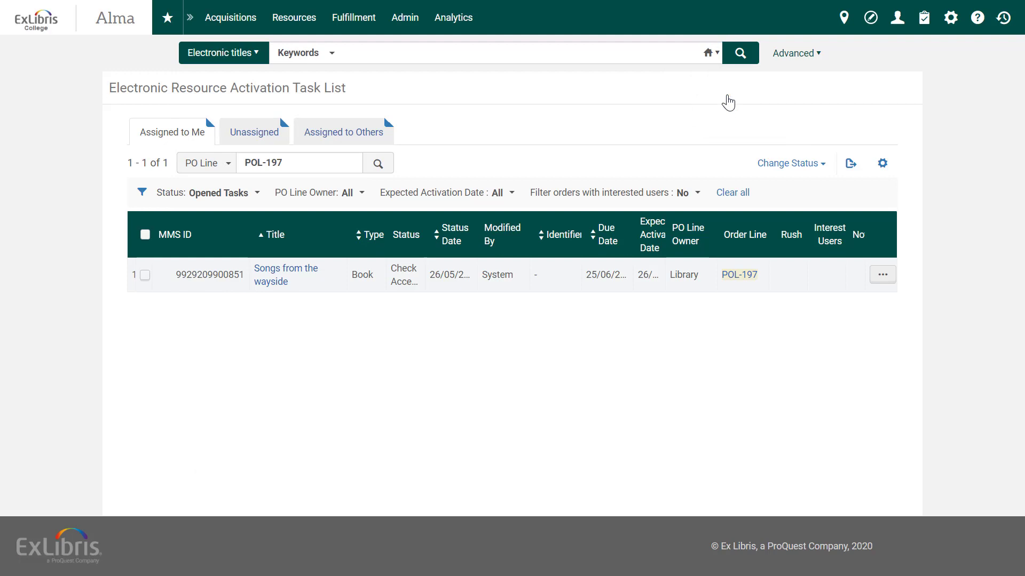
pyautogui.click(559, 53)
pyautogui.write('Songs from the wayside')
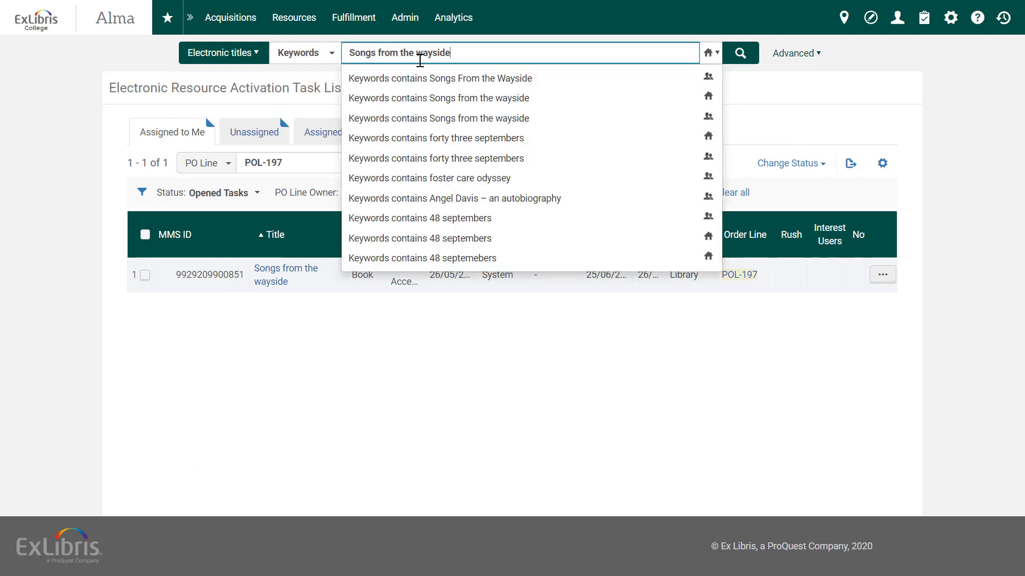
pyautogui.click(741, 52)
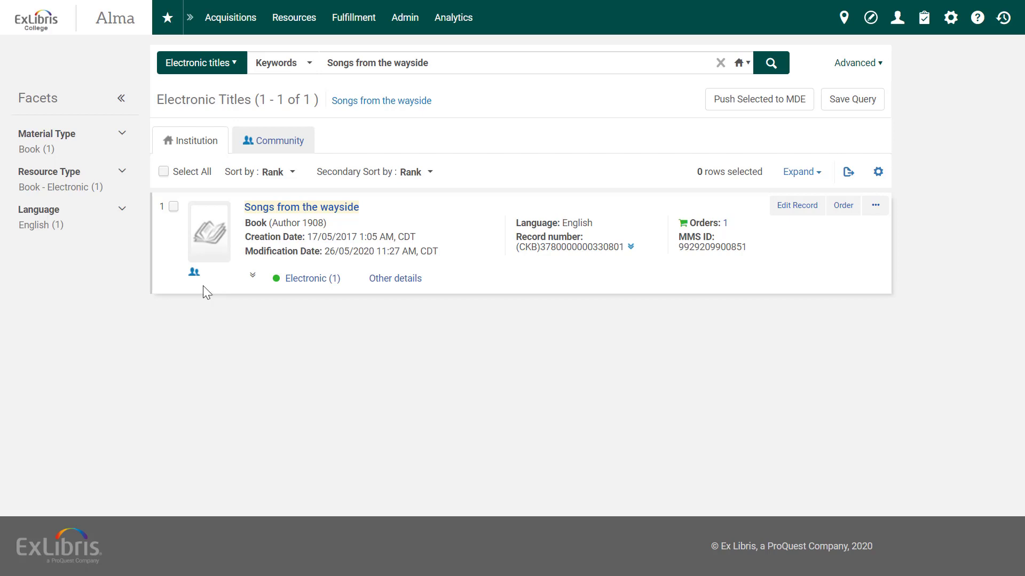
# Search electronic collections for 'Black Women Writers' and open its list of nine portfolios
pyautogui.click(230, 63)
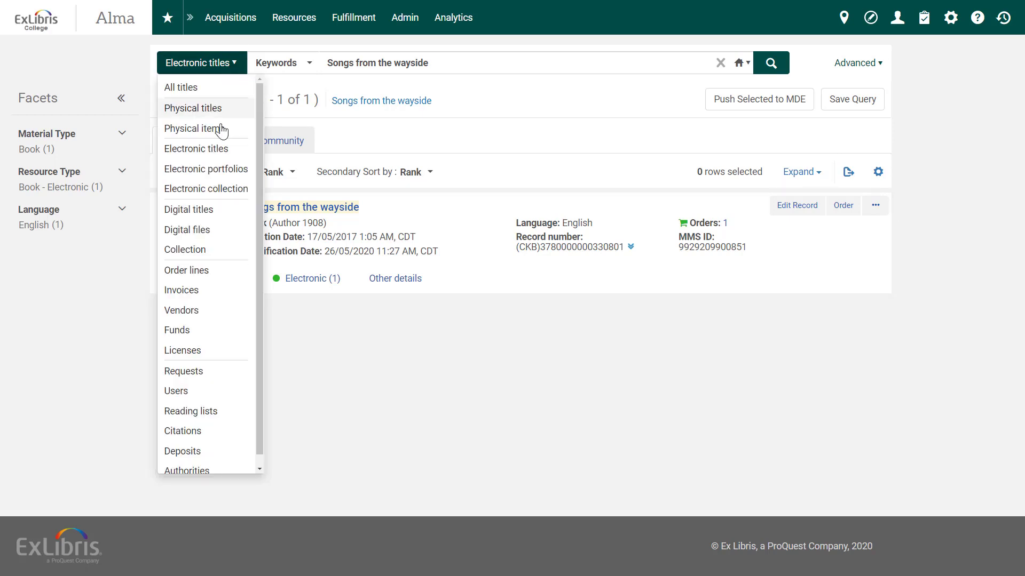
pyautogui.click(206, 188)
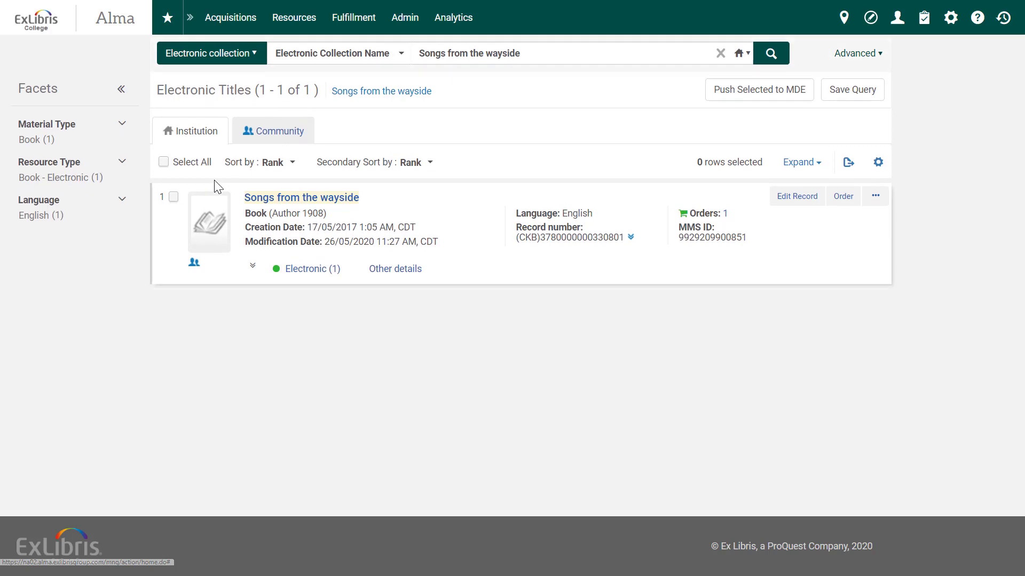
pyautogui.tripleClick(454, 58)
pyautogui.write('Black Women Writers')
pyautogui.click(771, 53)
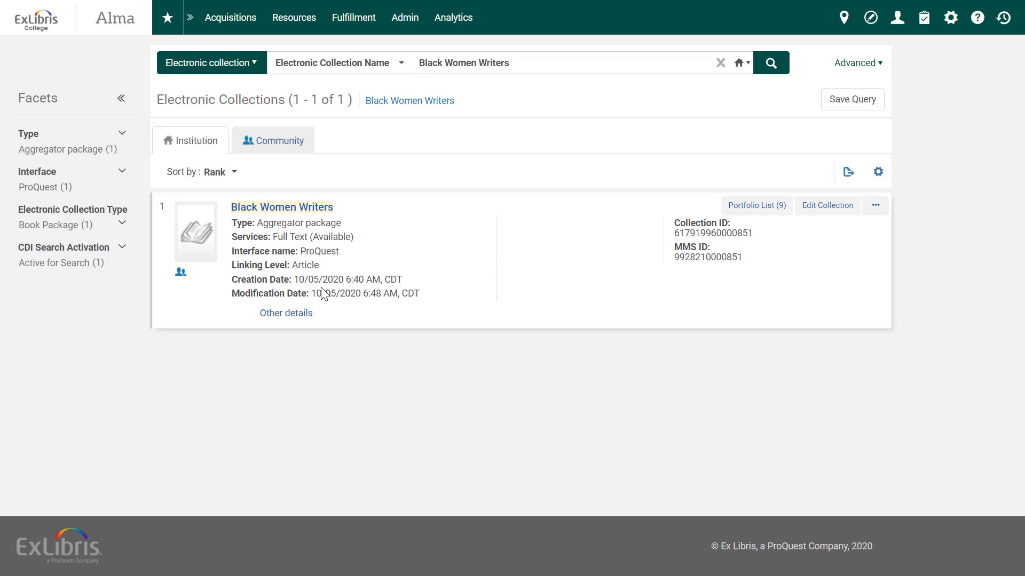
pyautogui.click(744, 207)
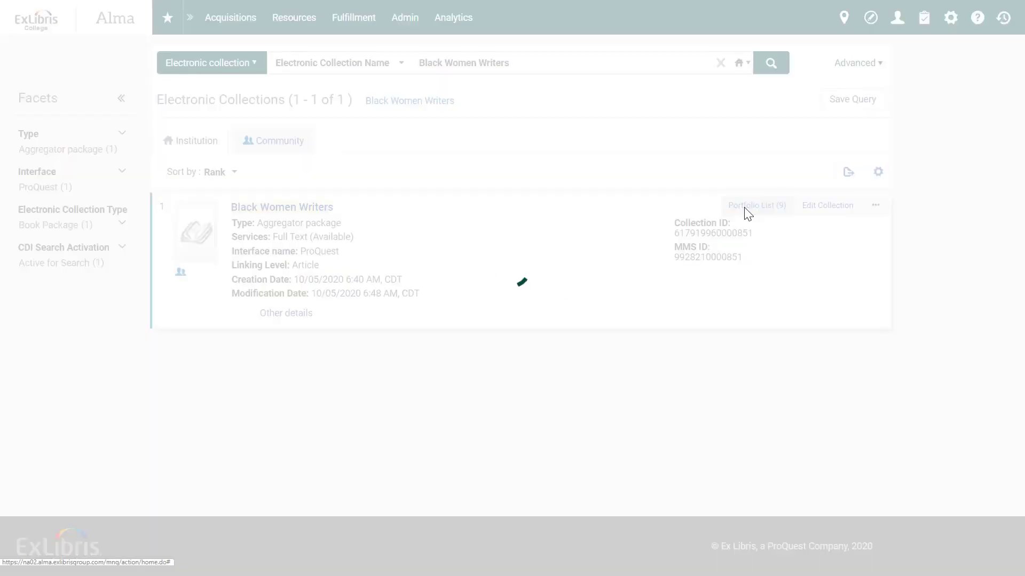
pyautogui.scroll(-3, 745, 208)
pyautogui.scroll(-3, 288, 176)
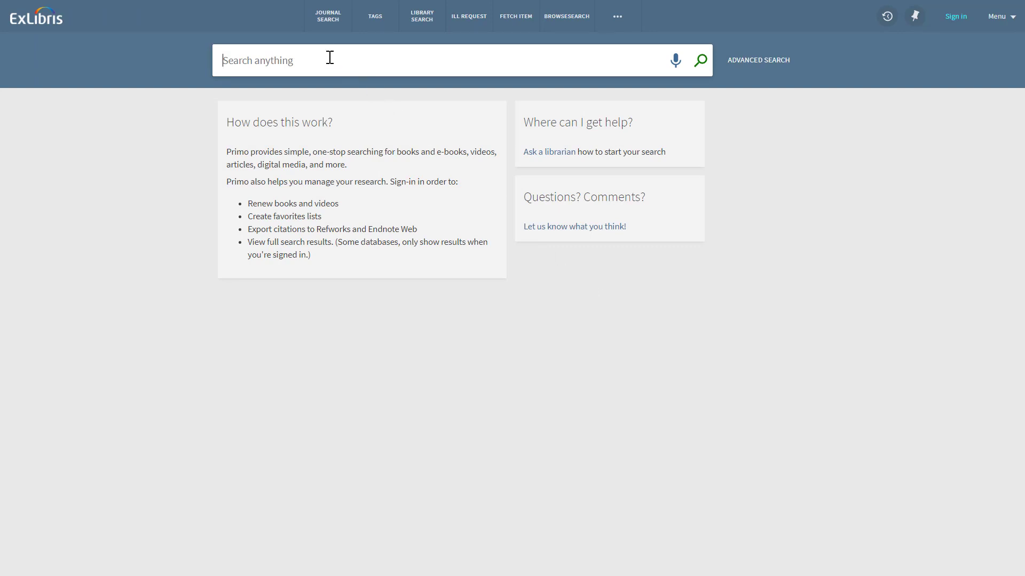
pyautogui.write('Songs From the Wayside')
# Search Primo for 'Songs From the Wayside' and open the Black women writers record
pyautogui.click(701, 59)
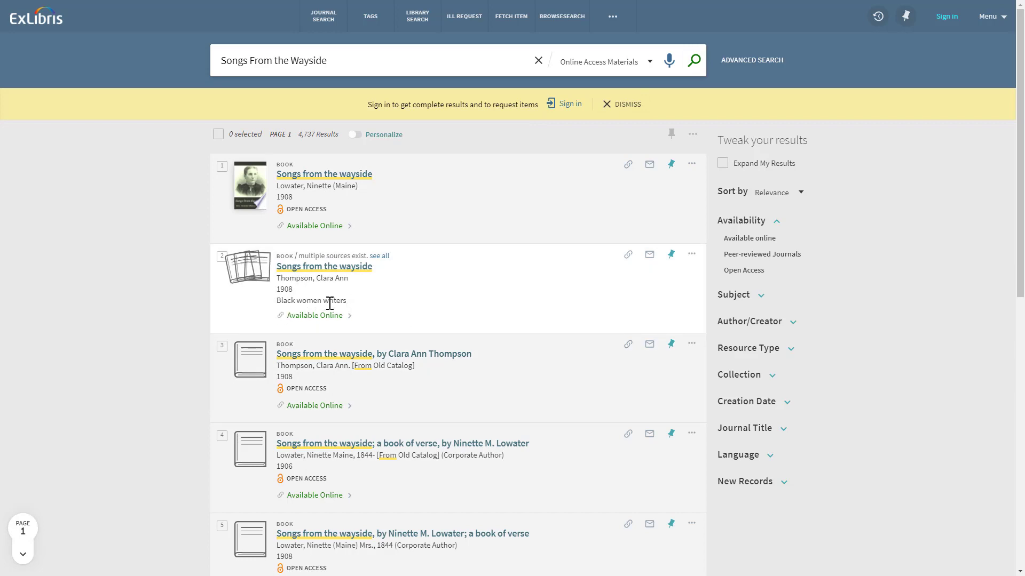
pyautogui.click(315, 315)
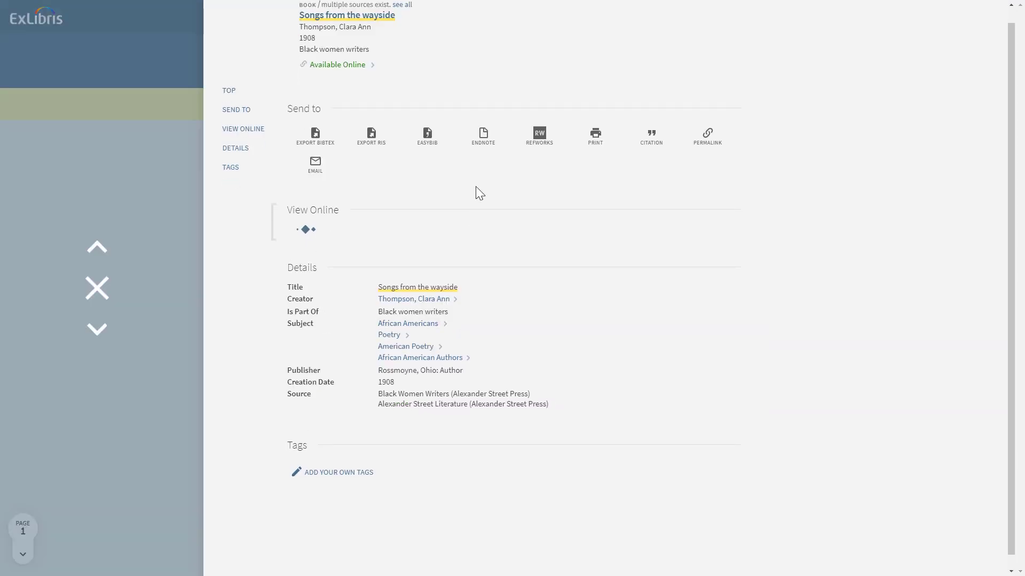